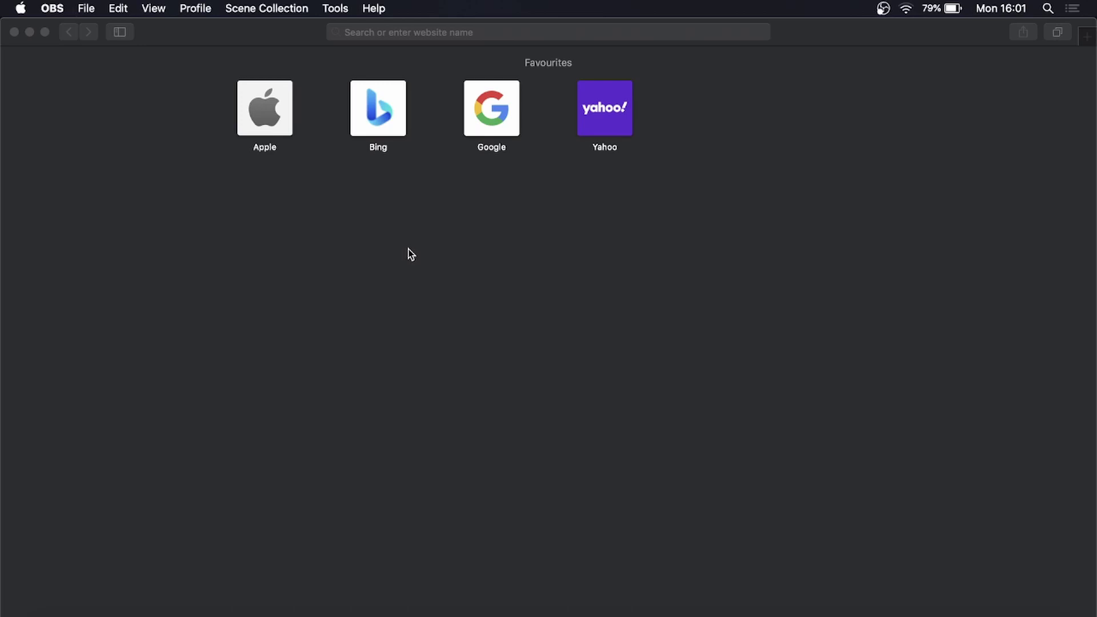
- Bring the Safari window showing the Favourites start page to the front
left_click(233, 31)
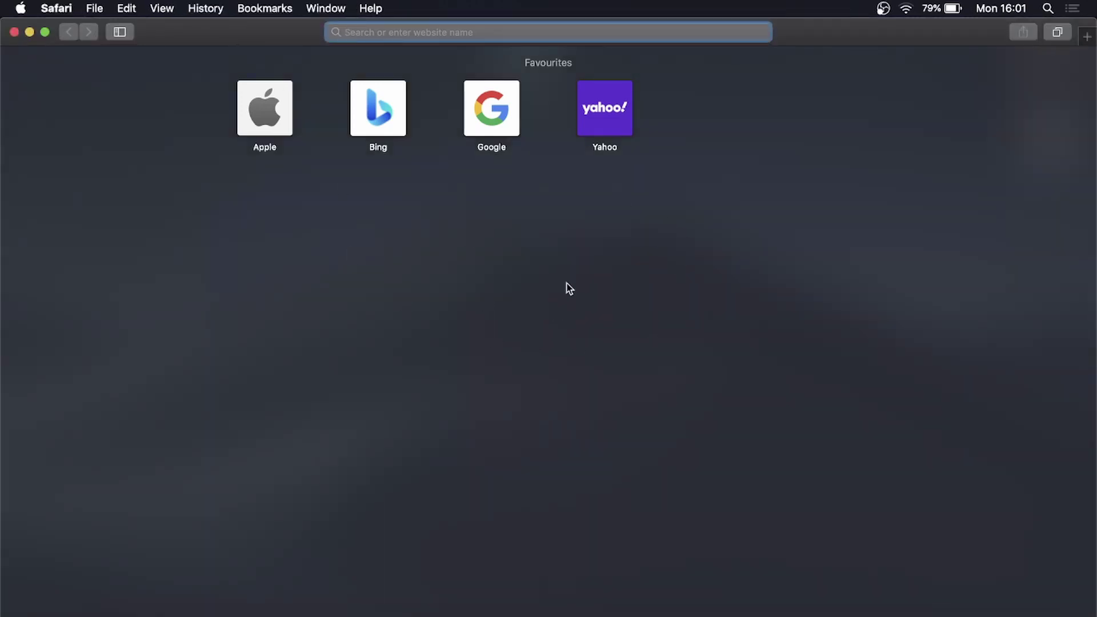
- Open Safari Preferences from the Safari menu
left_click(63, 10)
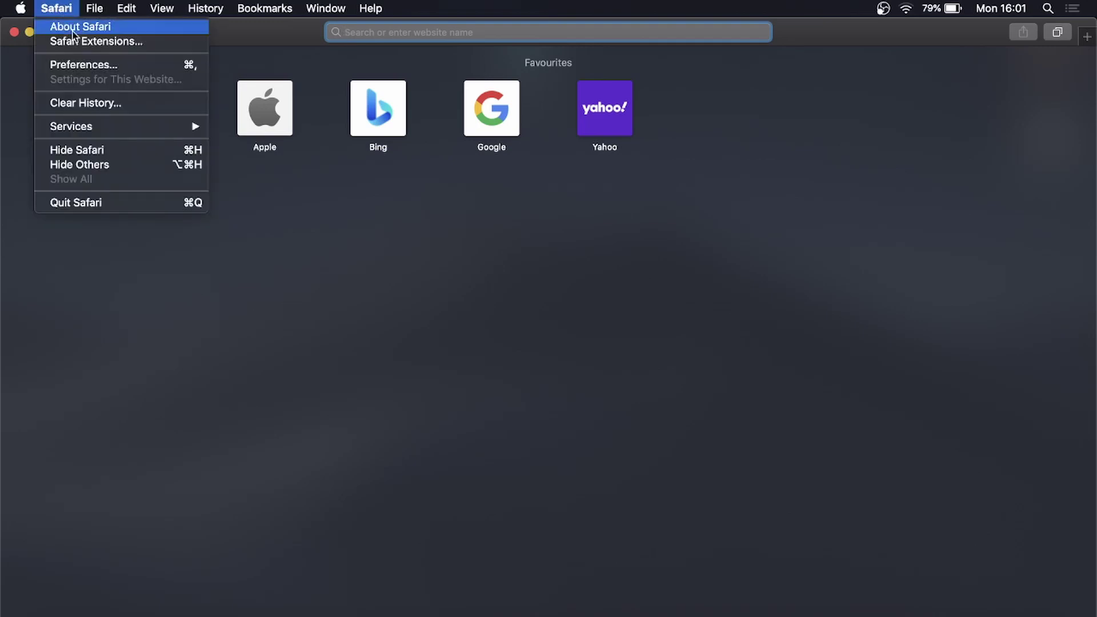
left_click(106, 68)
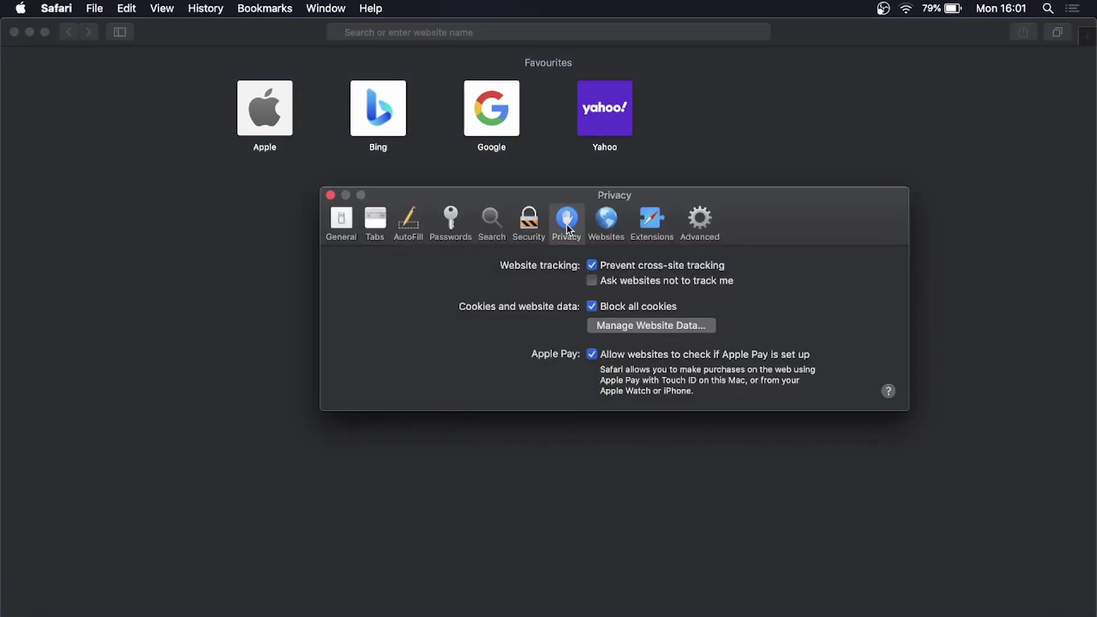
- Turn off 'Block all cookies' on the Privacy tab and close the Preferences window
left_click(341, 221)
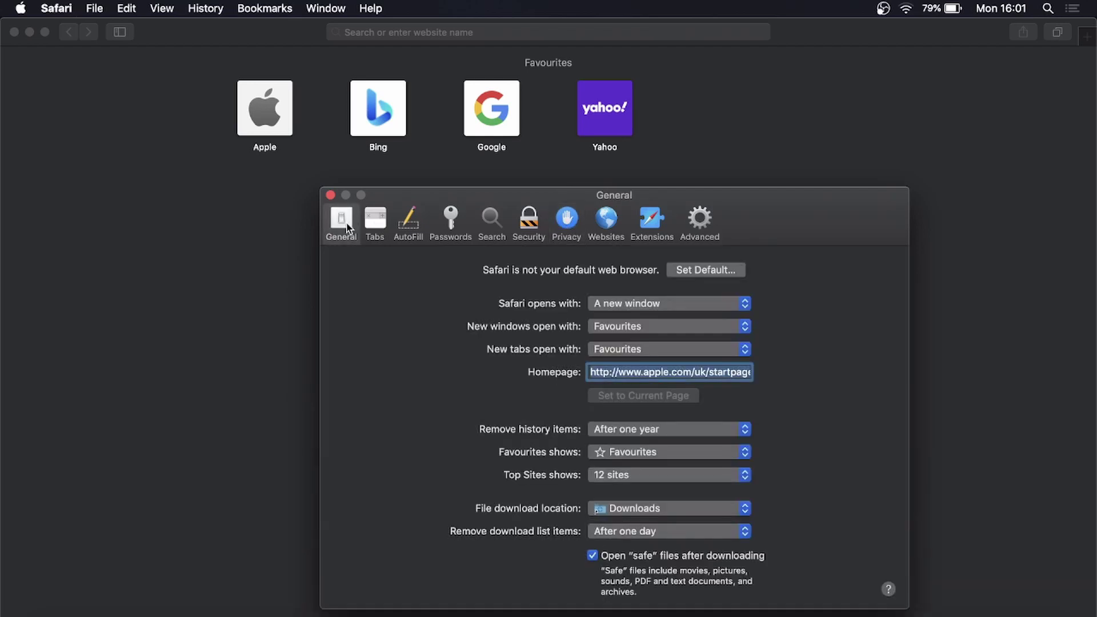
left_click(568, 222)
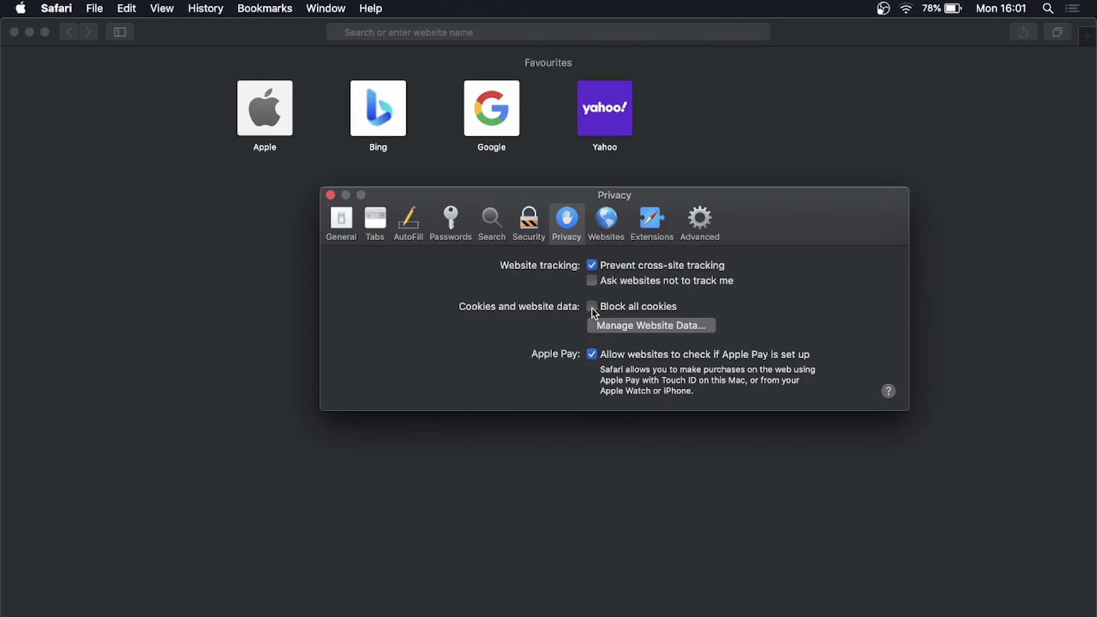
left_click(332, 196)
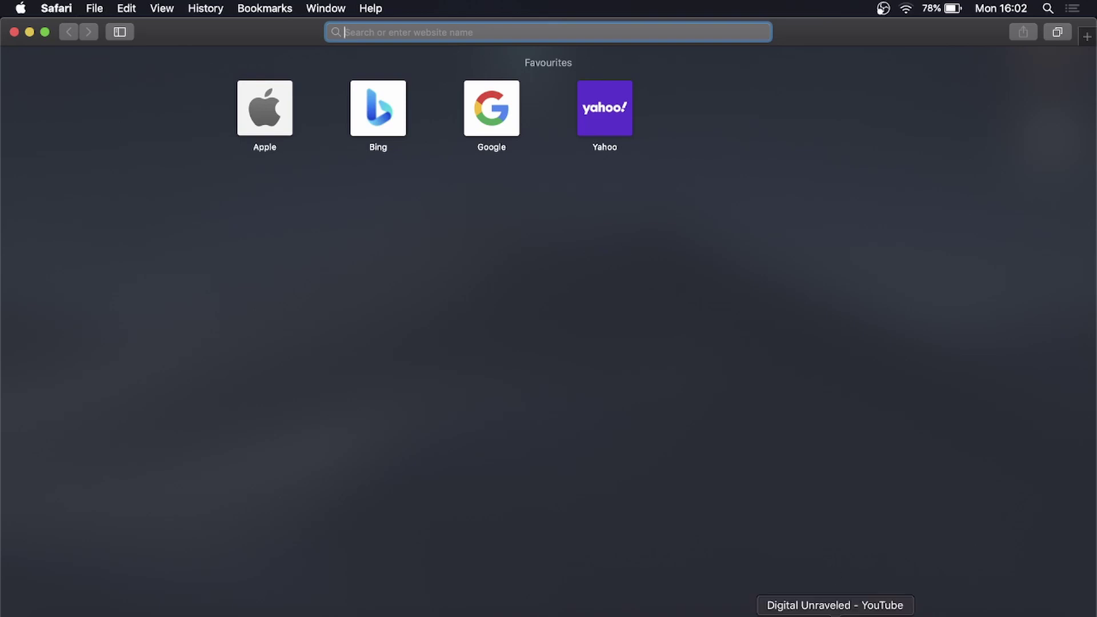
- Switch to Google Chrome from the Dock to show the Digital Unraveled YouTube channel
left_click(836, 612)
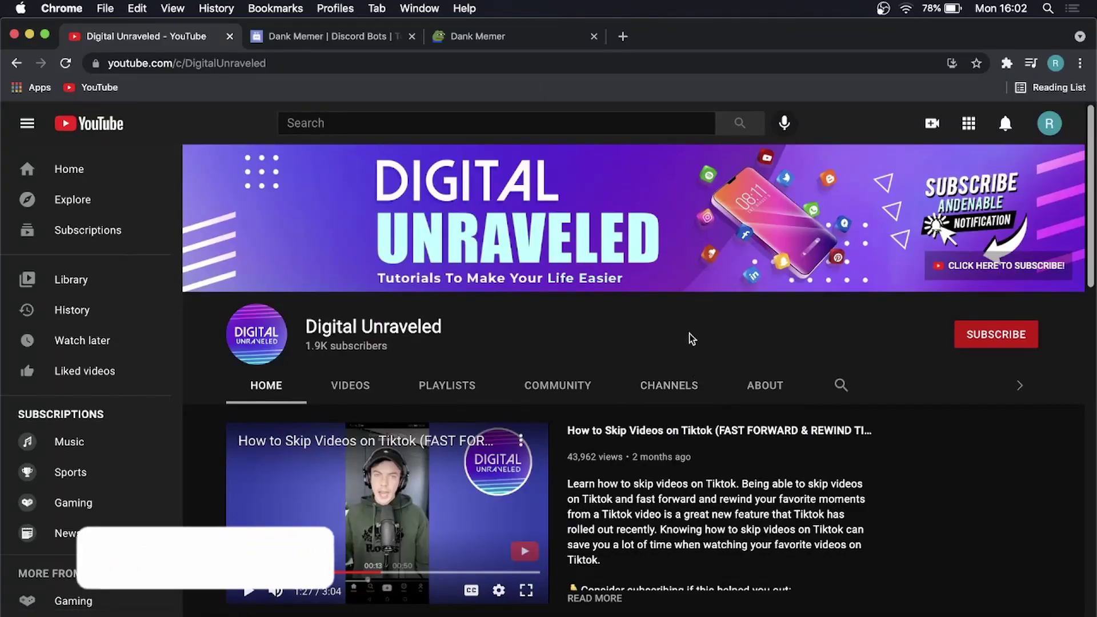